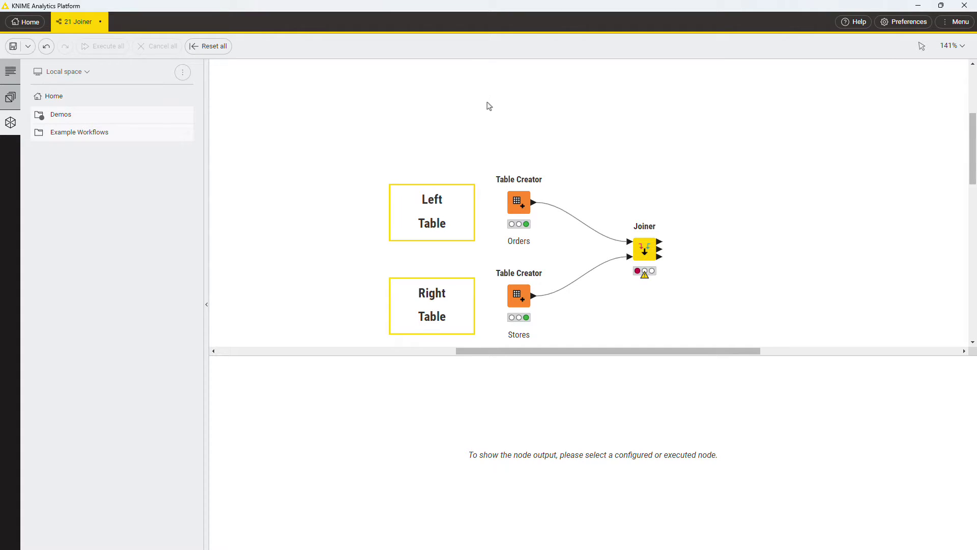
Preview the Orders table, then the Stores table, then return to the Orders output.
left_click(517, 198)
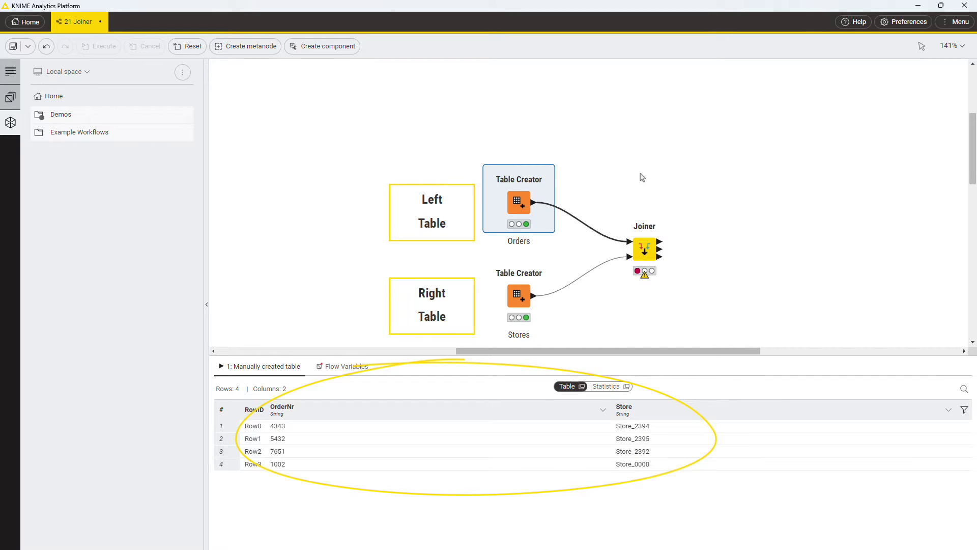
left_click(520, 303)
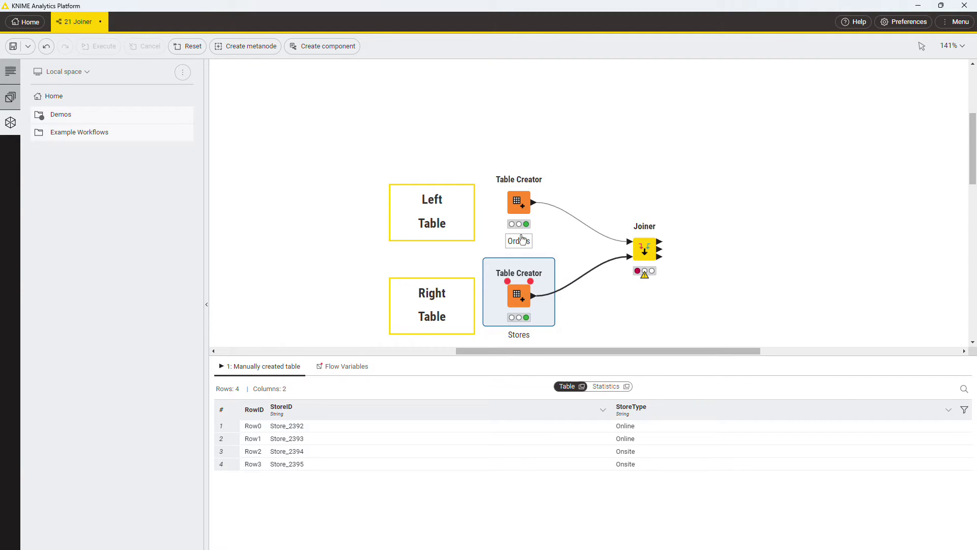
left_click(518, 201)
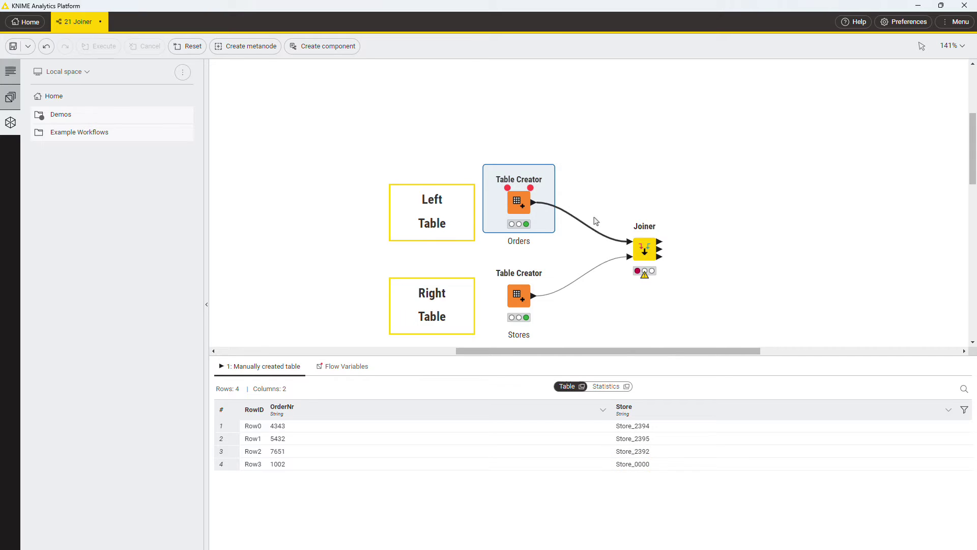
Add a Joiner matching criterion pairing the top input's Store with the bottom input's StoreID.
left_click(619, 214)
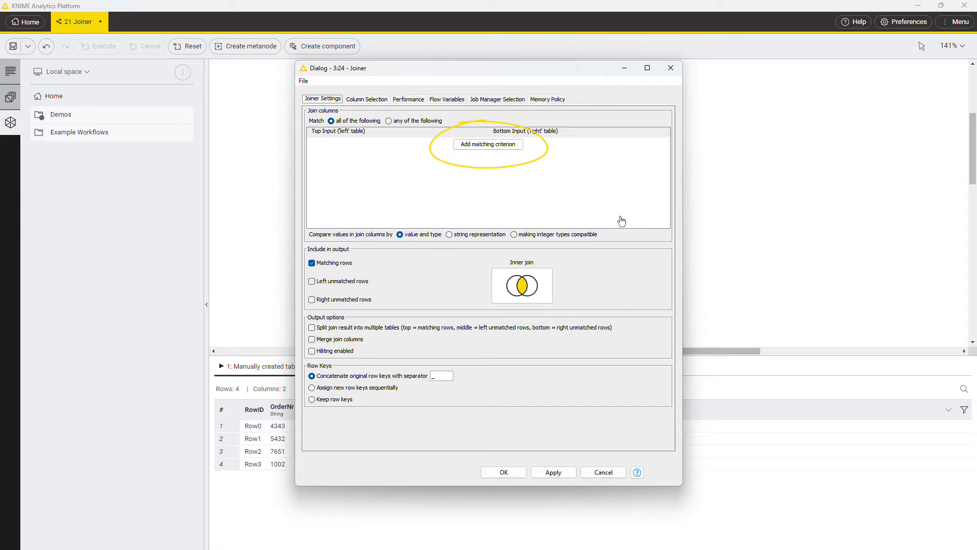
left_click(506, 146)
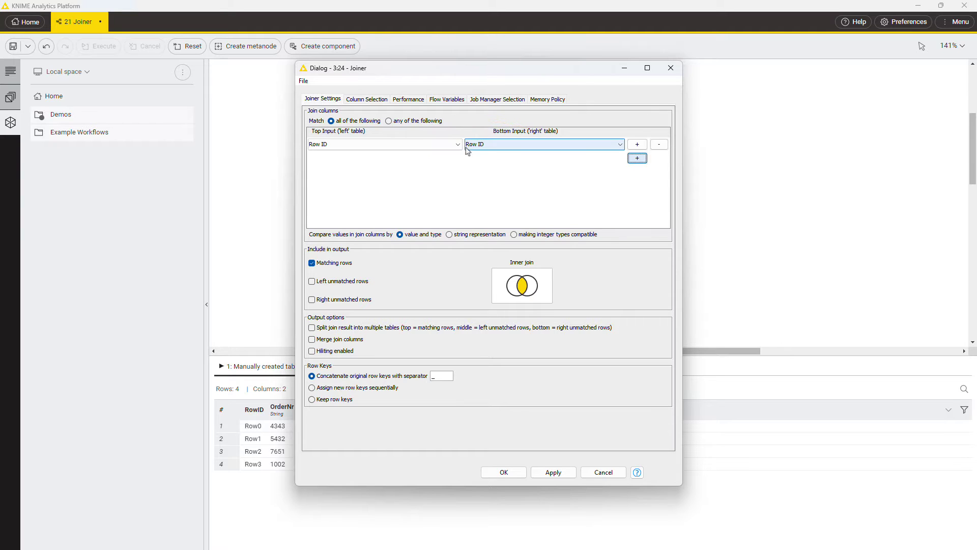
left_click(458, 145)
left_click(447, 168)
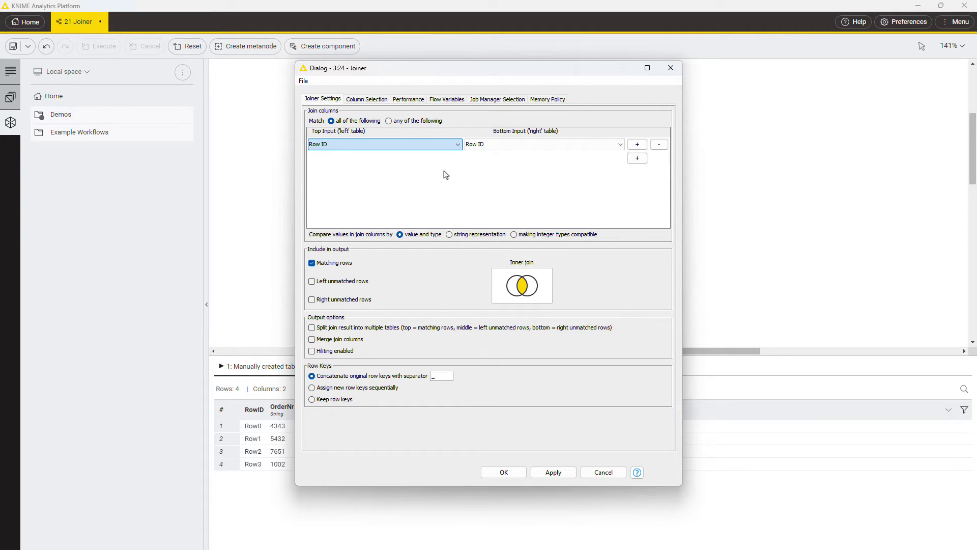
left_click(529, 148)
left_click(529, 164)
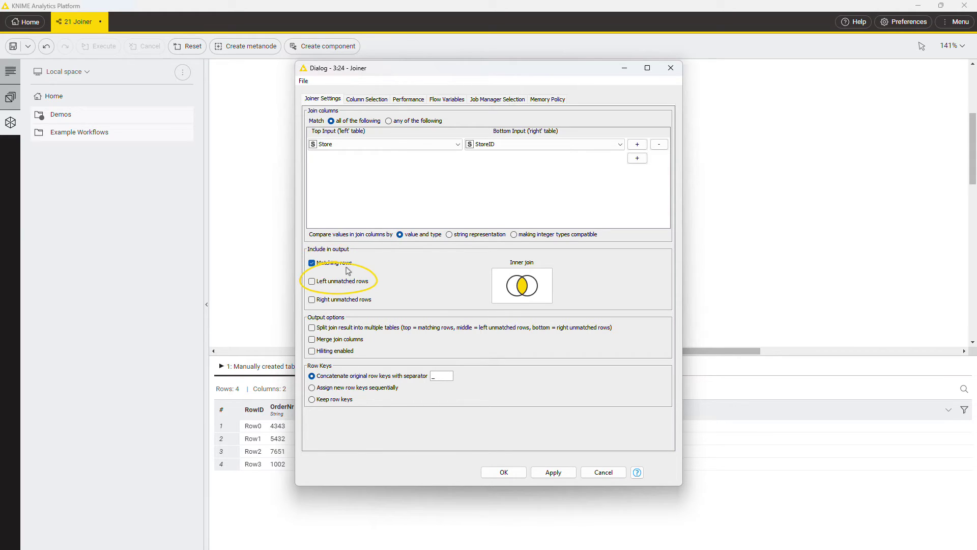
Try left outer, full outer and antijoin modes, restore the inner join, and review Column Selection.
left_click(345, 282)
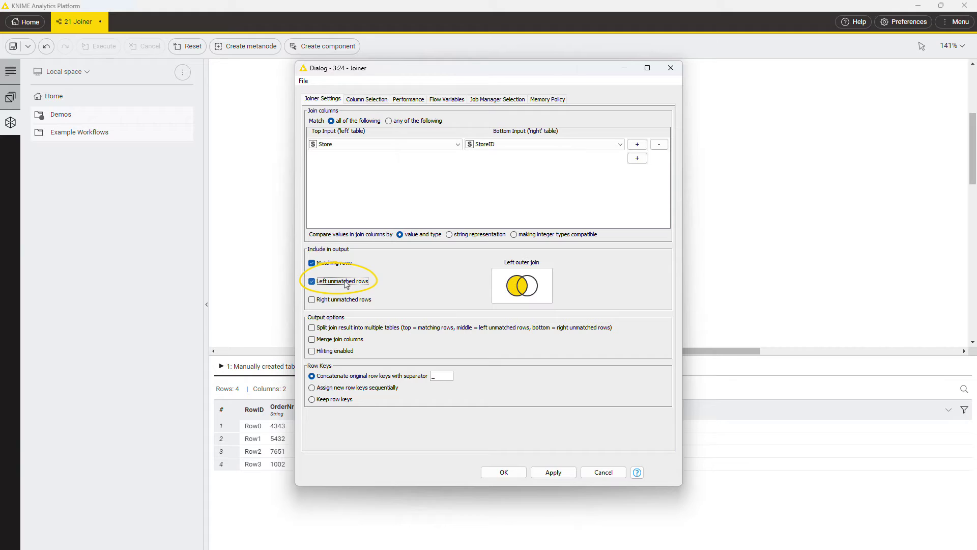
left_click(345, 282)
left_click(344, 303)
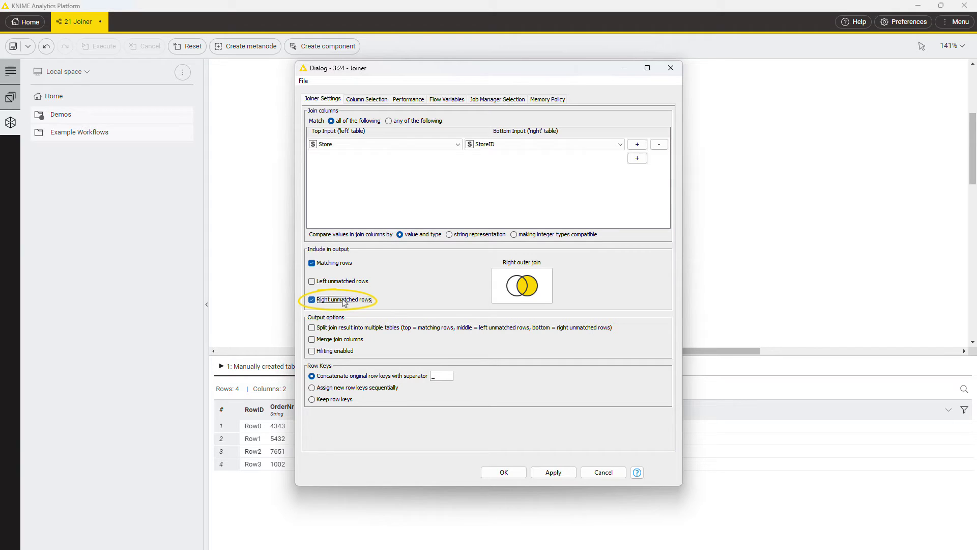
left_click(351, 283)
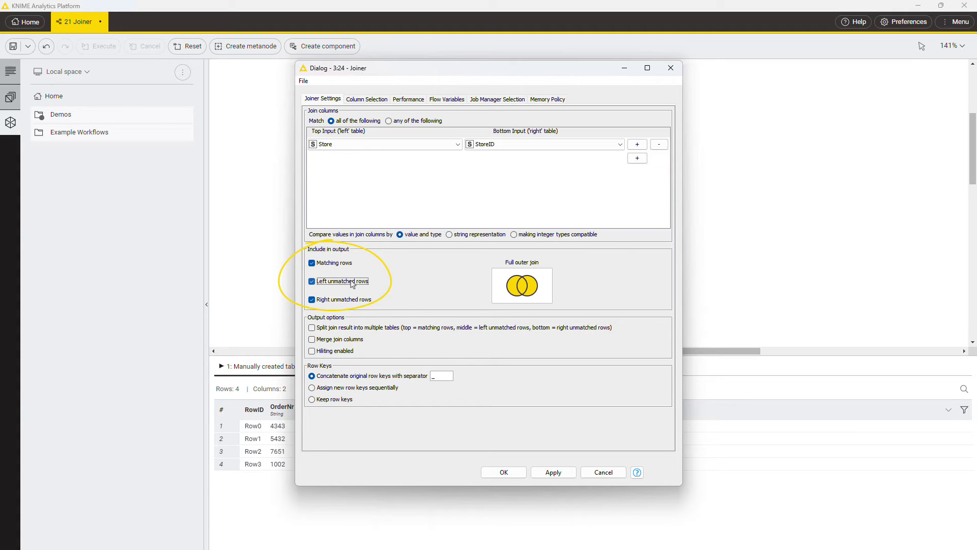
left_click(348, 266)
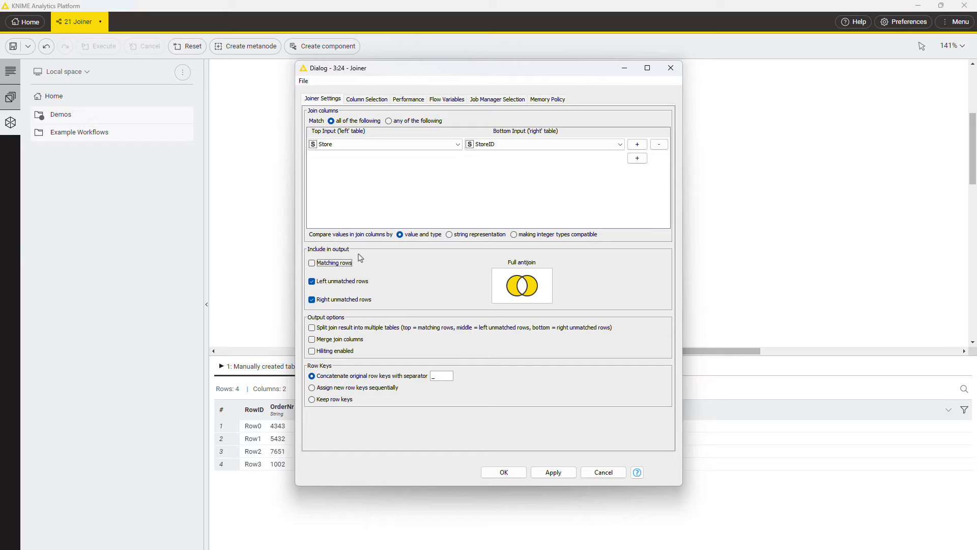
left_click(337, 264)
left_click(342, 282)
left_click(343, 301)
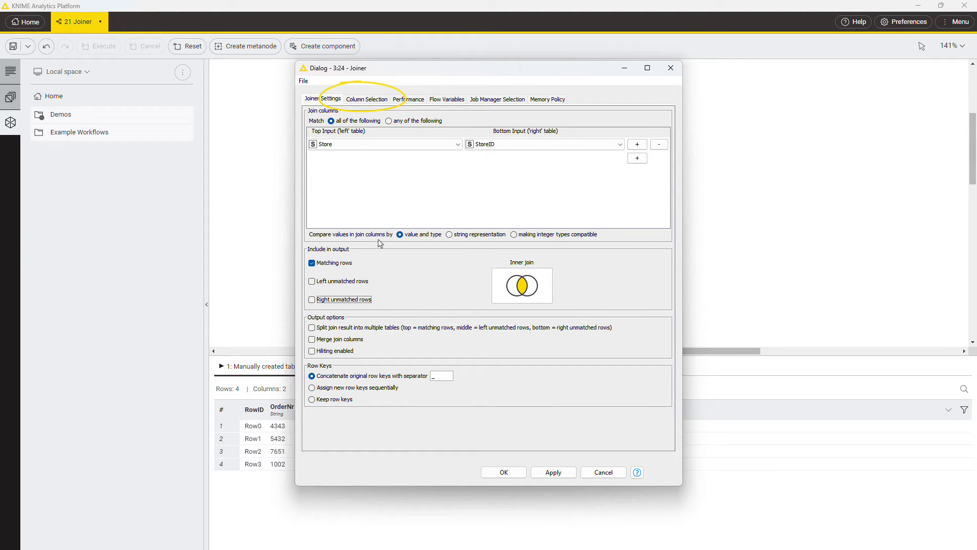
left_click(360, 99)
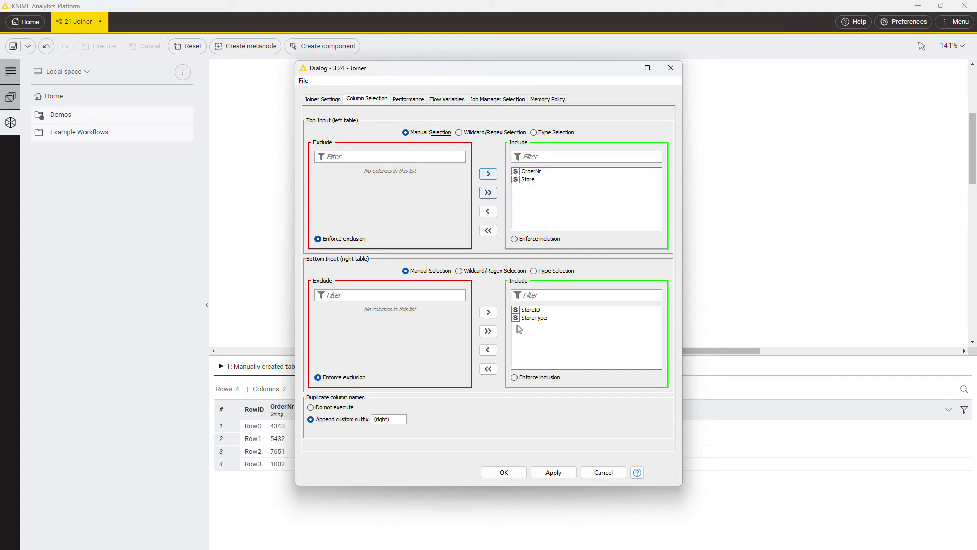
Apply the inner join settings and execute the Joiner to show its 3 matched orders.
left_click(506, 474)
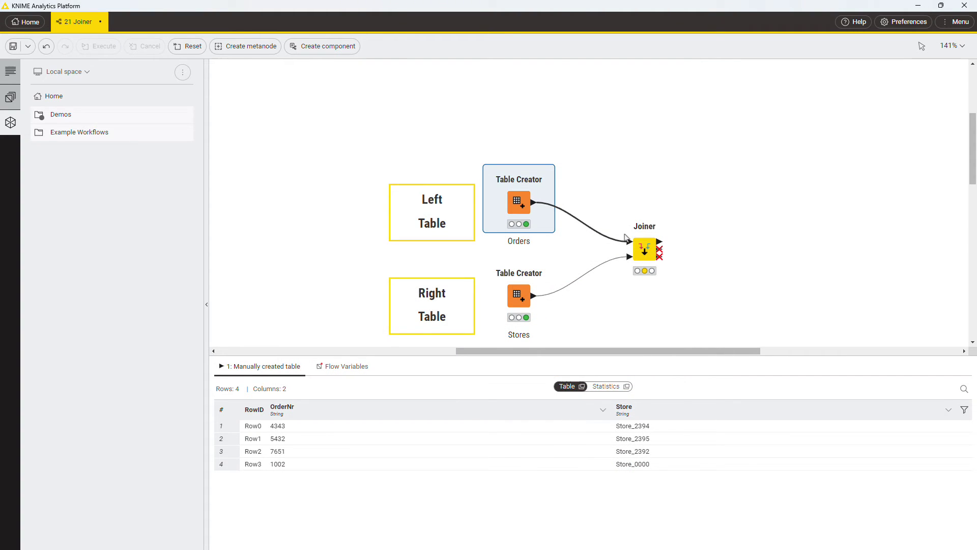
left_click(635, 210)
left_click(647, 252)
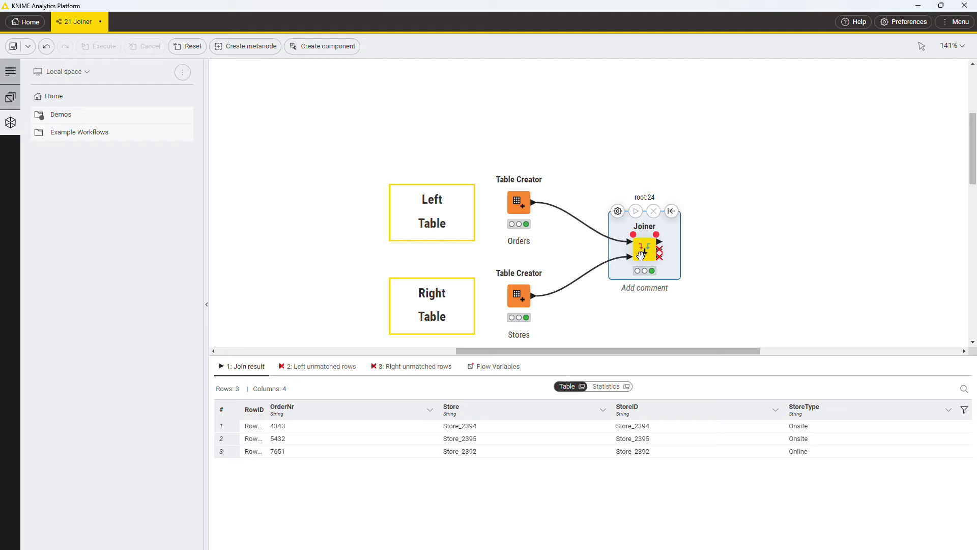
Include both left and right unmatched rows to make the Joiner a full outer join.
left_click(617, 211)
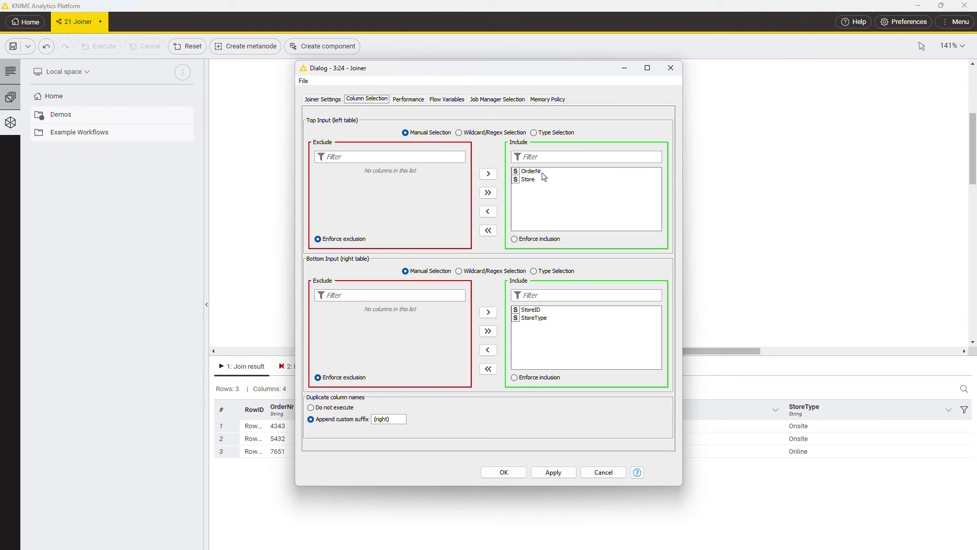
left_click(336, 99)
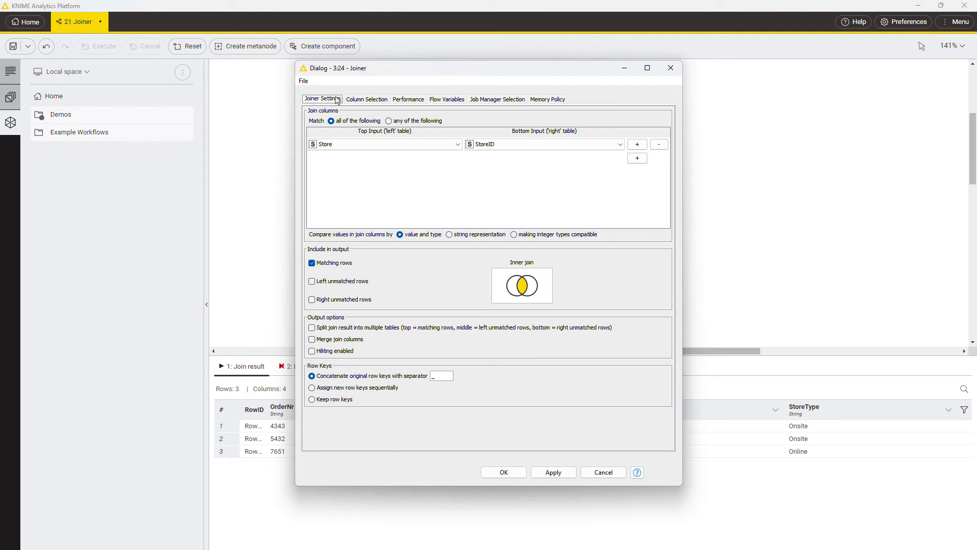
left_click(350, 281)
left_click(352, 300)
left_click(503, 472)
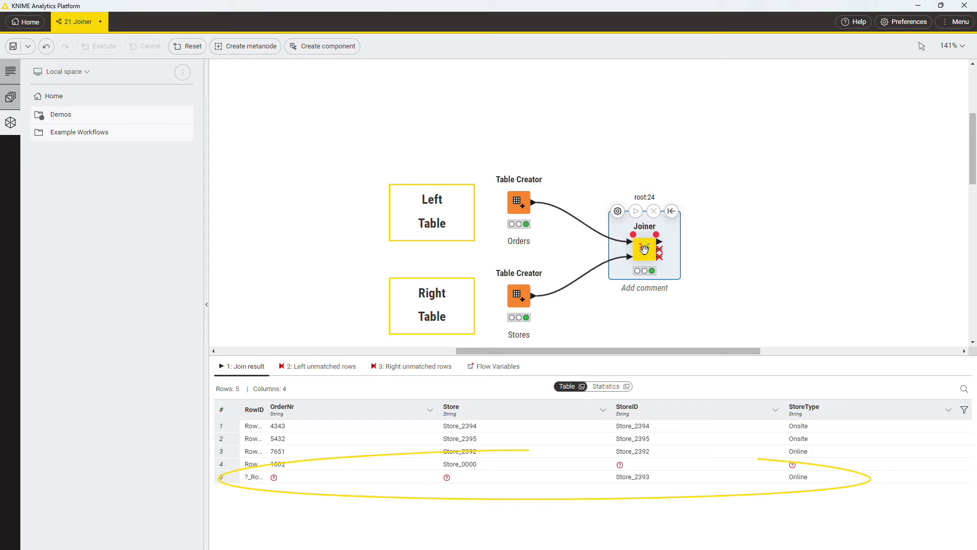
Split the join result into separate tables, execute, and view the left and right unmatched outputs.
left_click(617, 210)
left_click(412, 329)
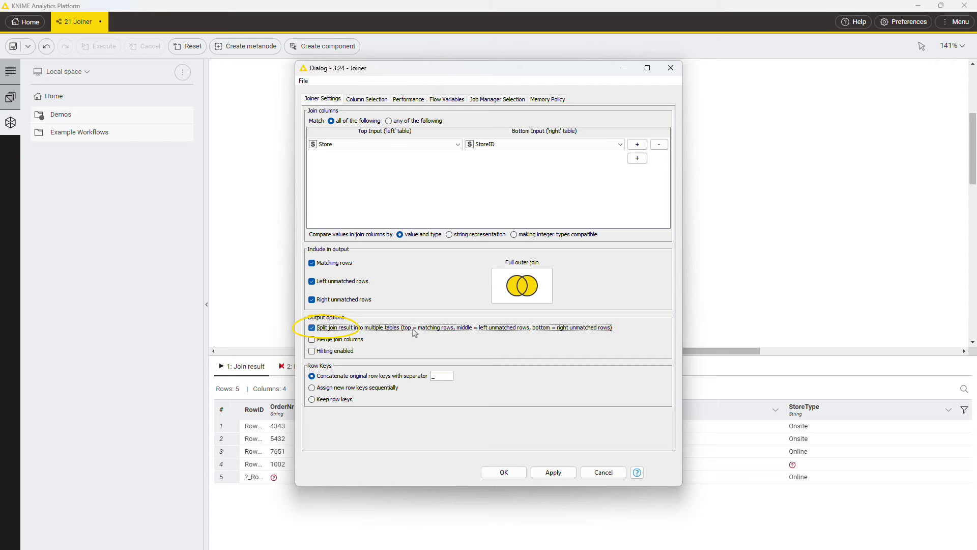
left_click(504, 472)
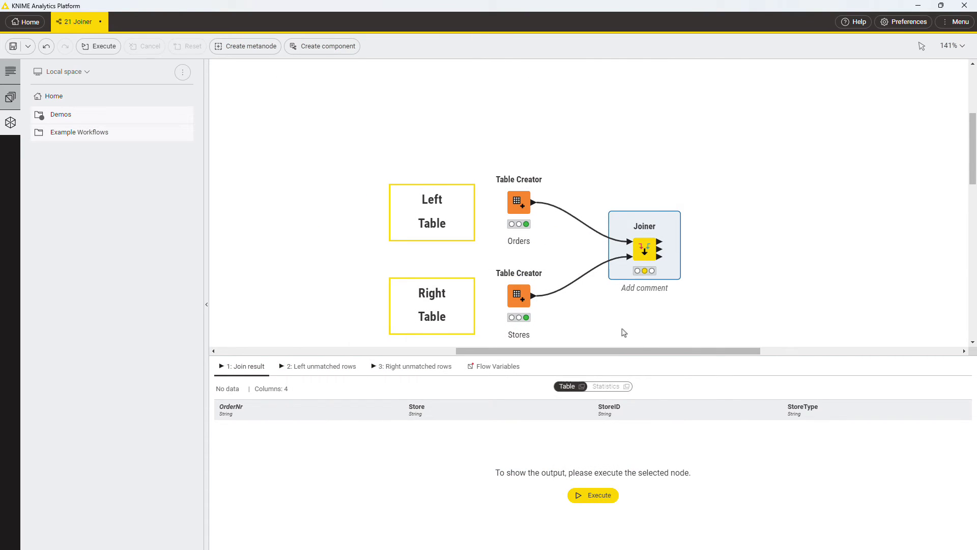
left_click(636, 210)
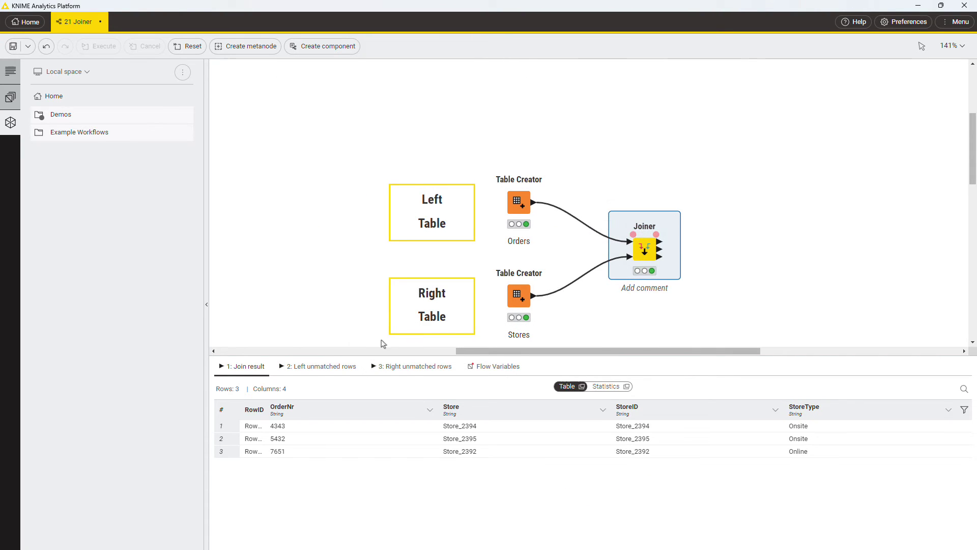
left_click(319, 373)
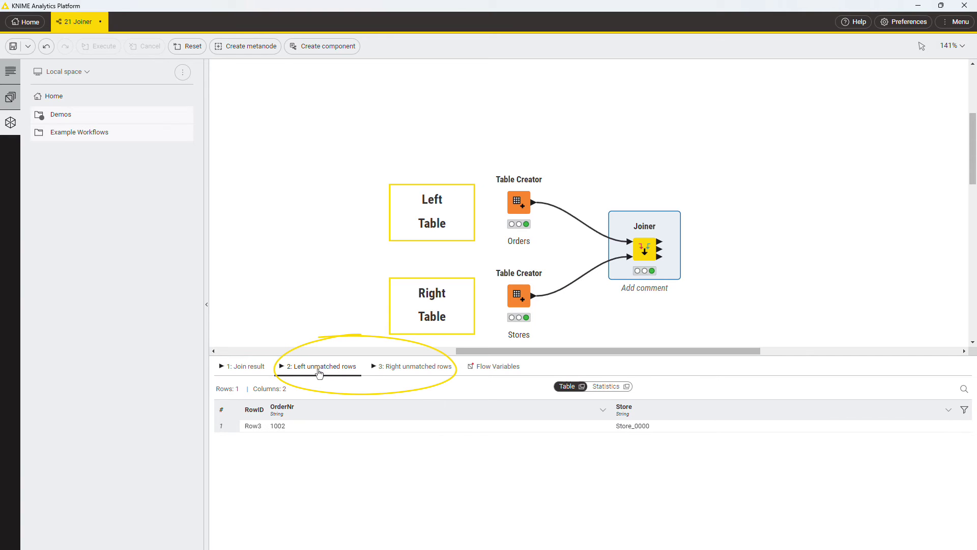
left_click(391, 370)
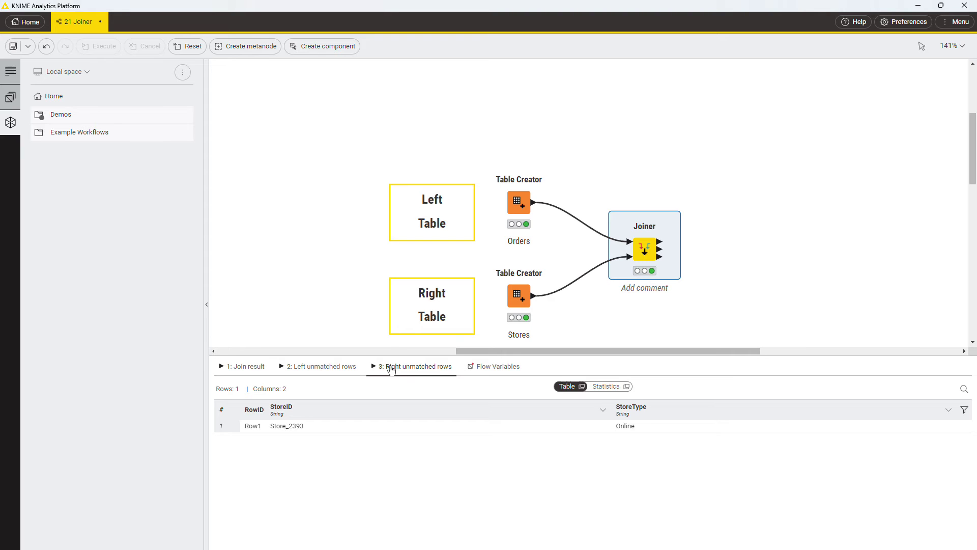
Connect Stores with duplicates to the Joiner's bottom input and view the 4-row result.
scroll(370, 248, "down", 3)
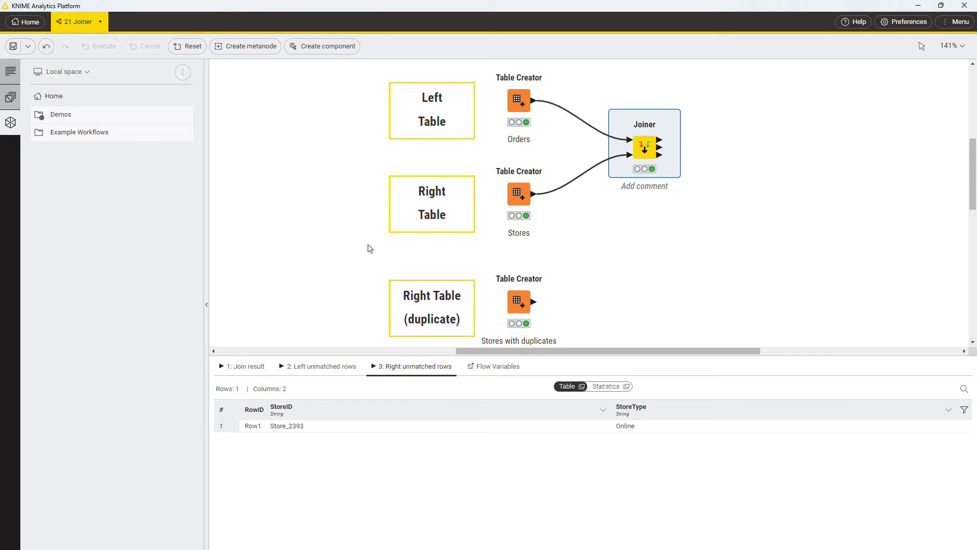
left_click(515, 300)
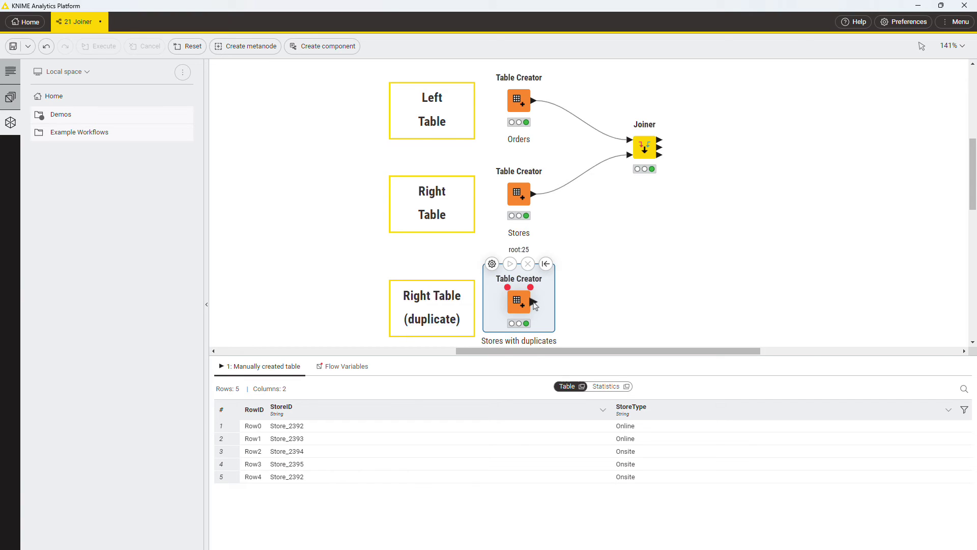
left_click_drag(534, 302, 640, 160)
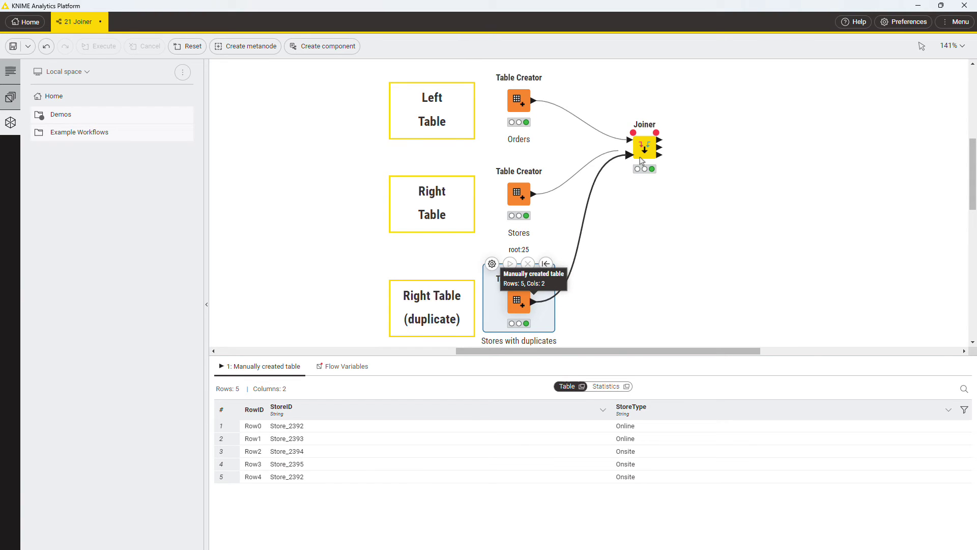
mouse_move(642, 153)
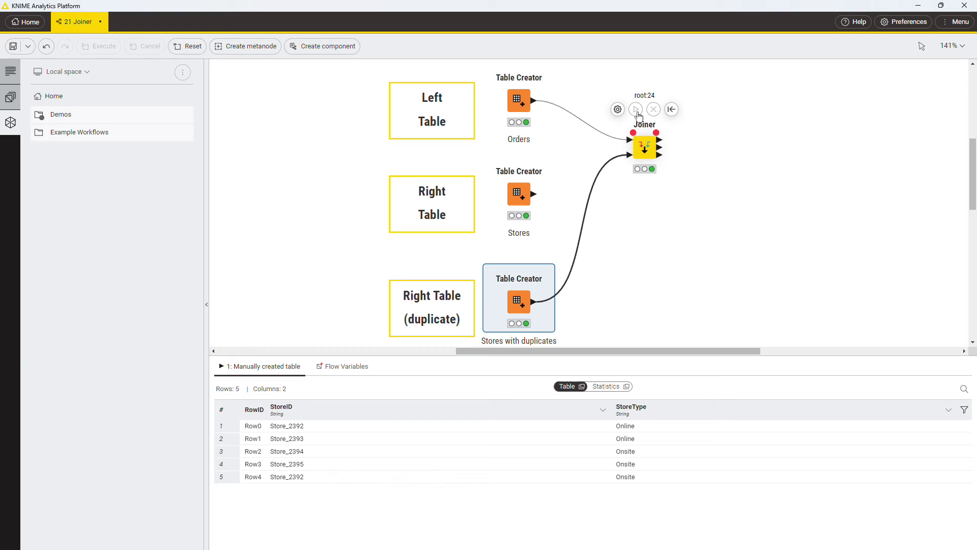
left_click(644, 147)
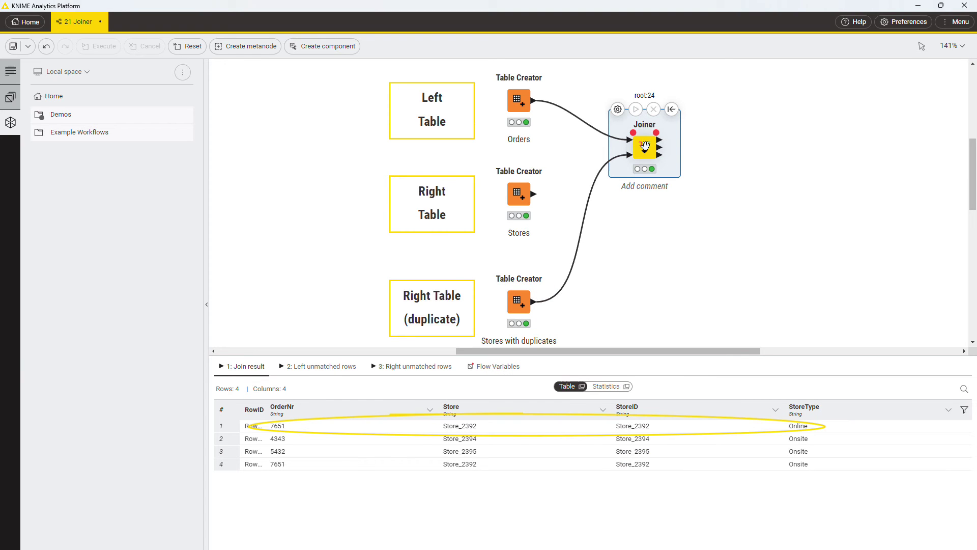